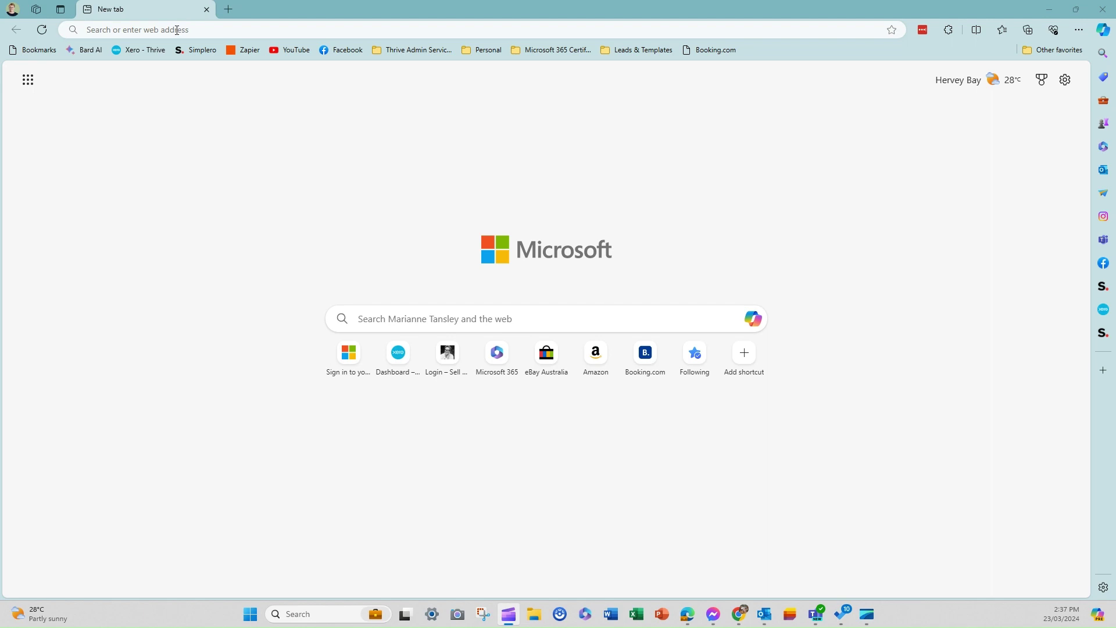
pyautogui.click(177, 29)
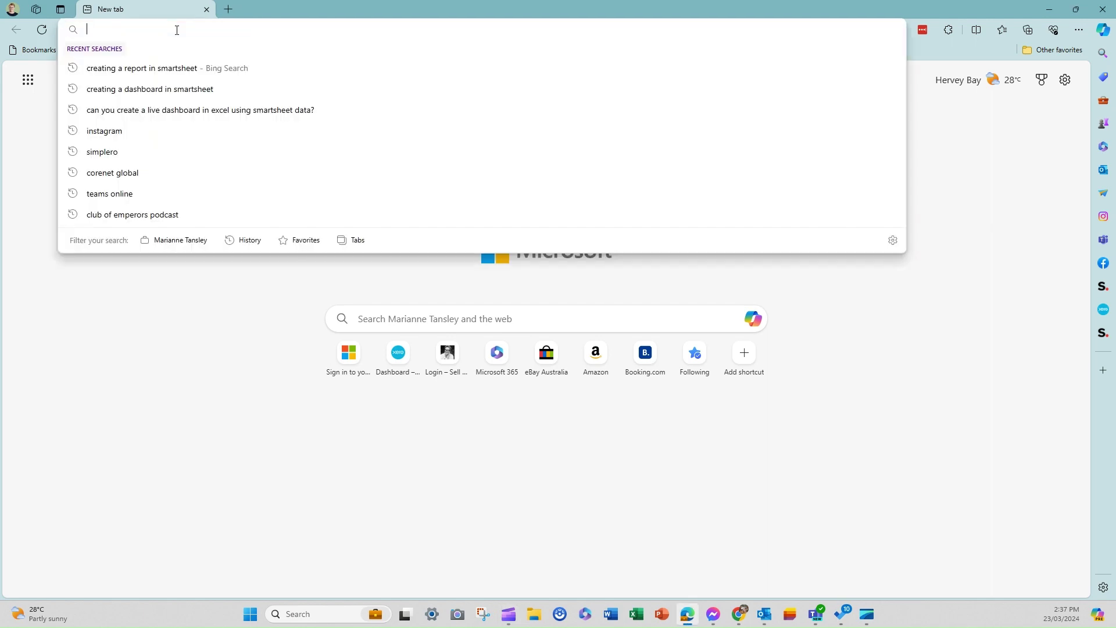
pyautogui.write('https://')
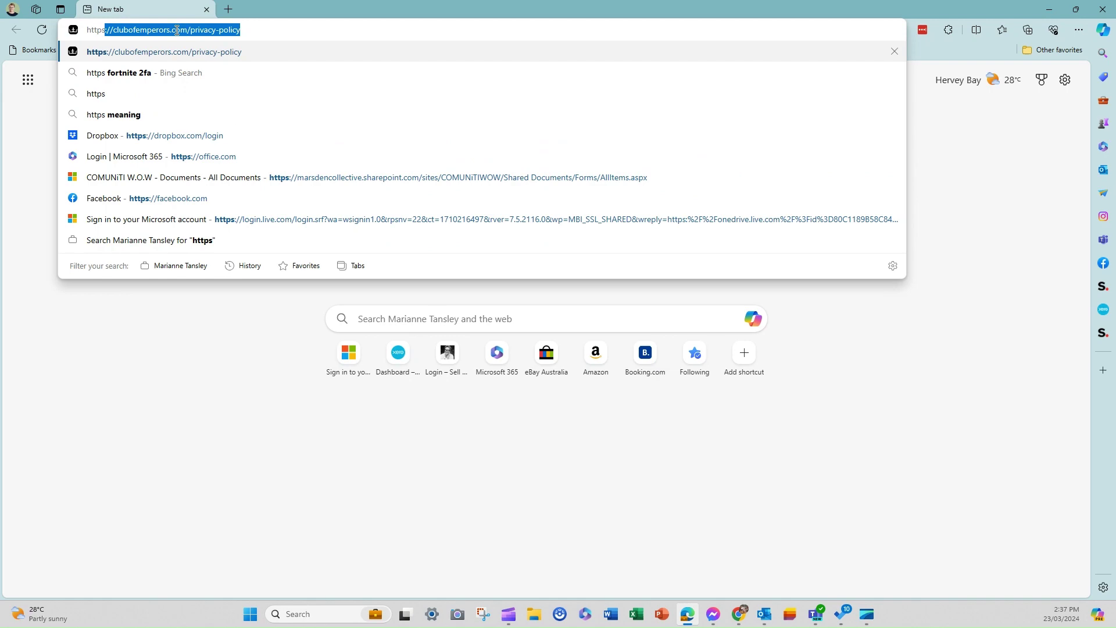
pyautogui.write('forms')
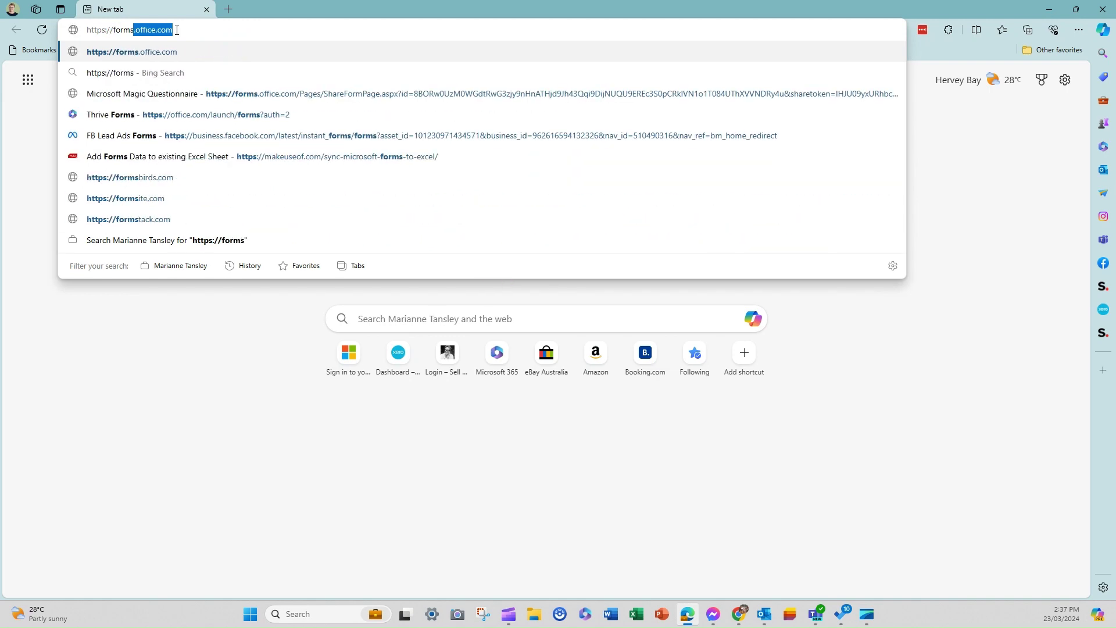
pyautogui.press('Return')
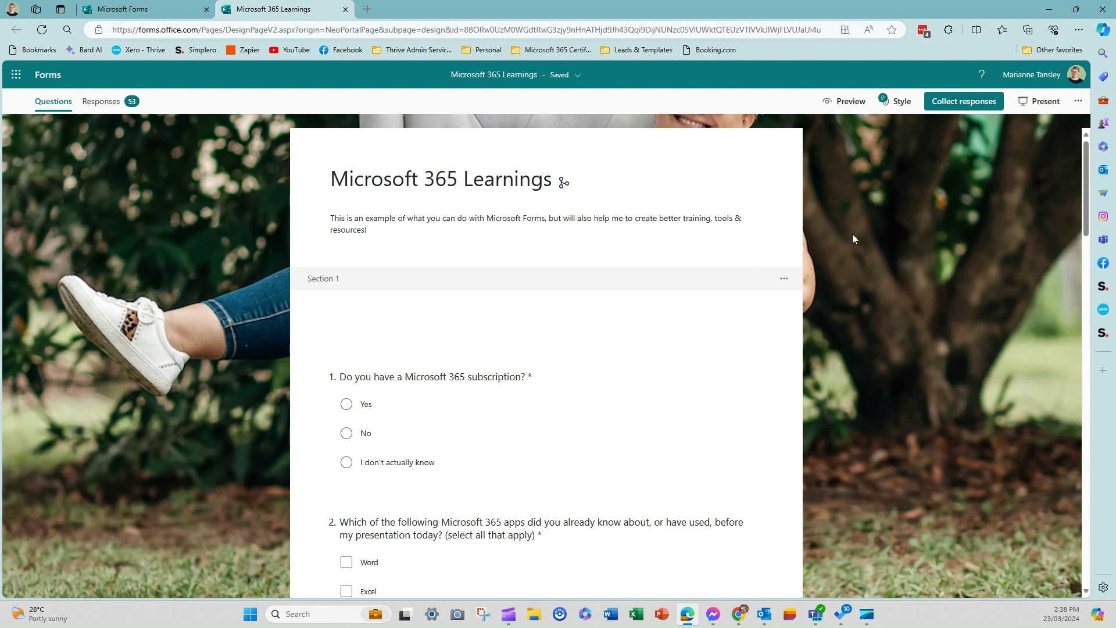
pyautogui.click(962, 102)
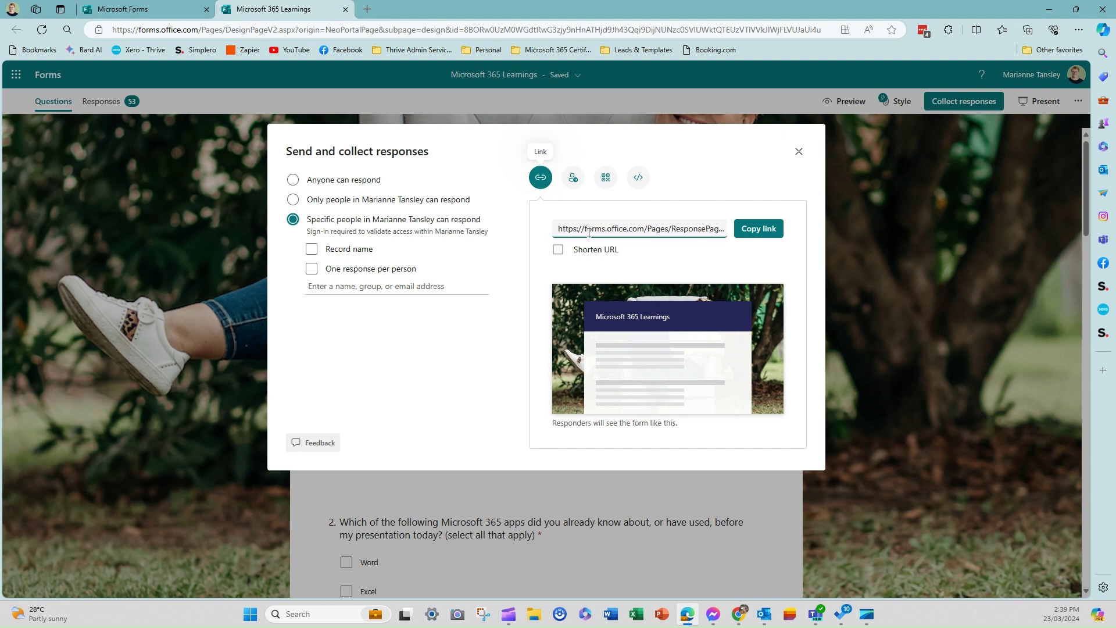
pyautogui.click(559, 250)
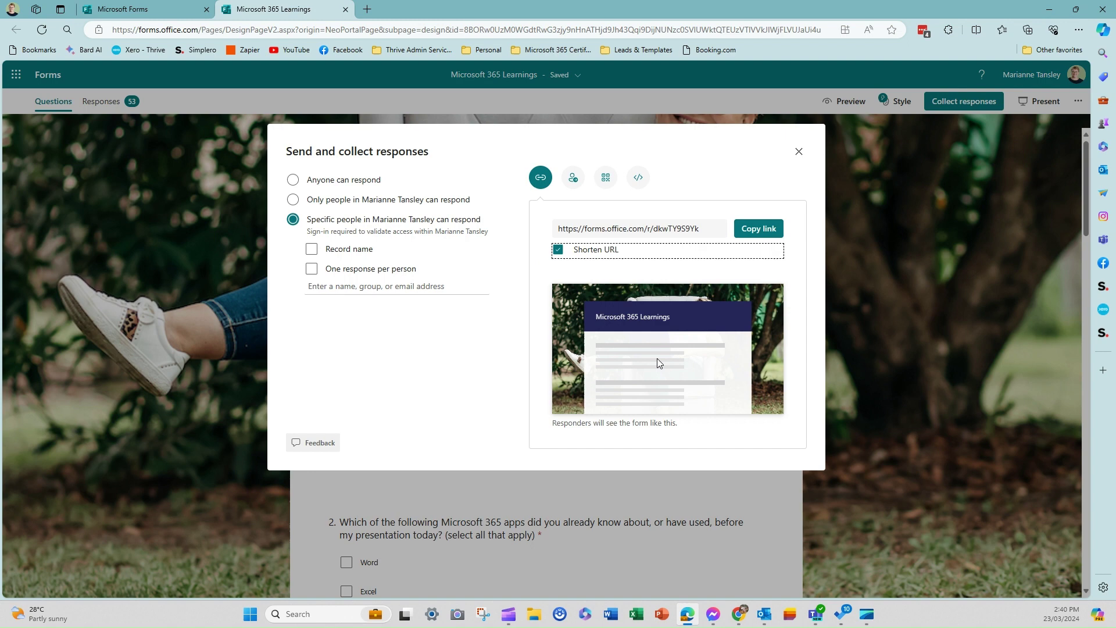
# Switch to the invite option and browse suggested people, groups and channels in the To field.
pyautogui.click(573, 178)
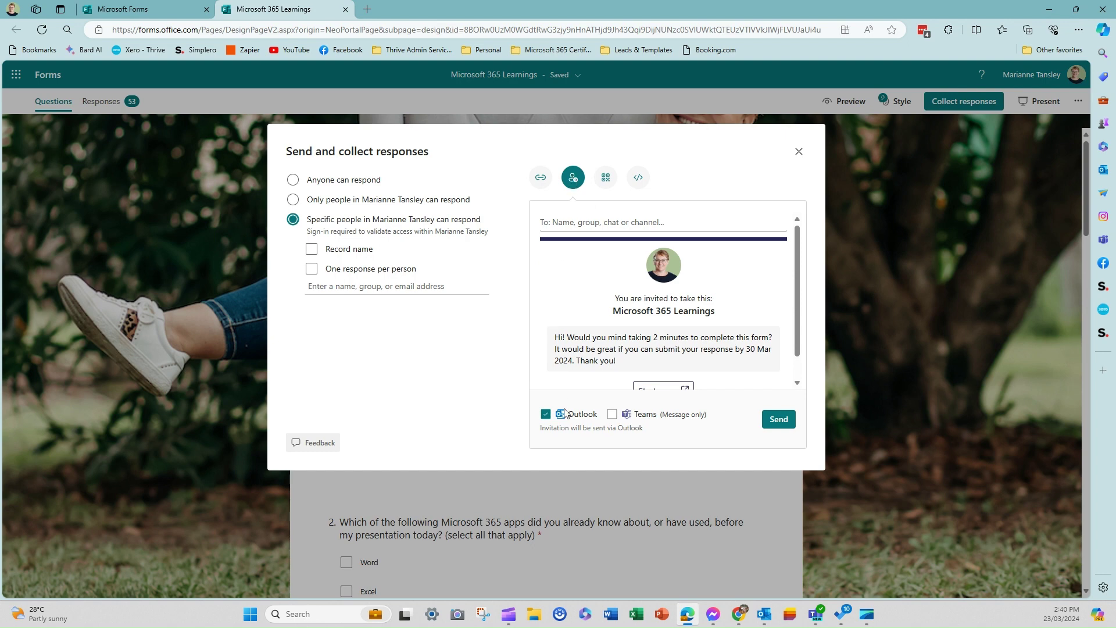
pyautogui.click(585, 222)
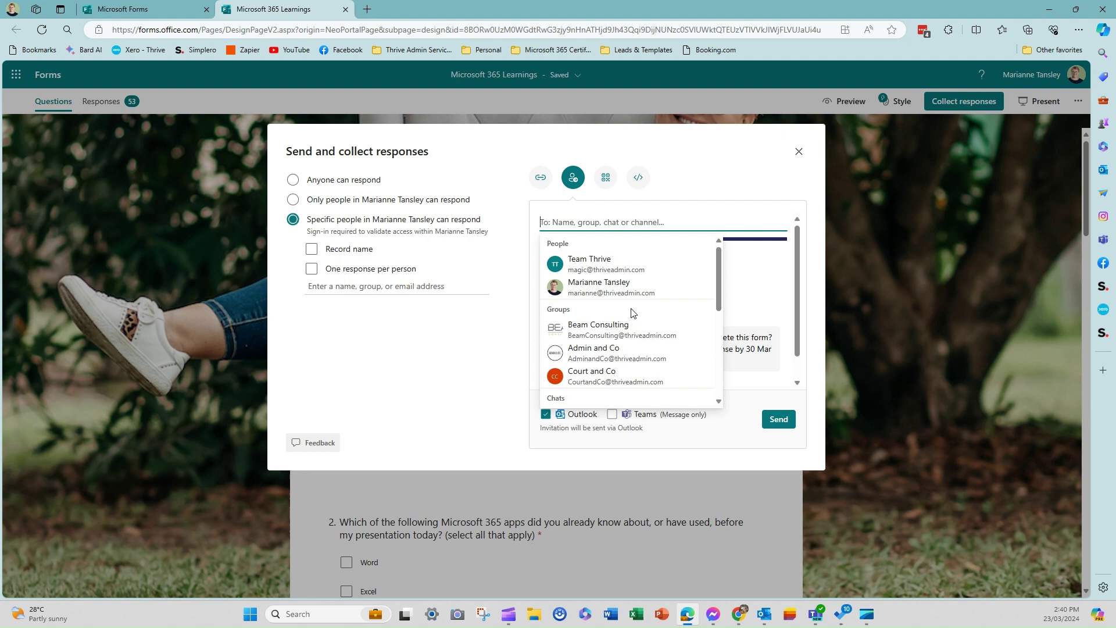
pyautogui.scroll(-2, 589, 336)
pyautogui.scroll(-3, 589, 336)
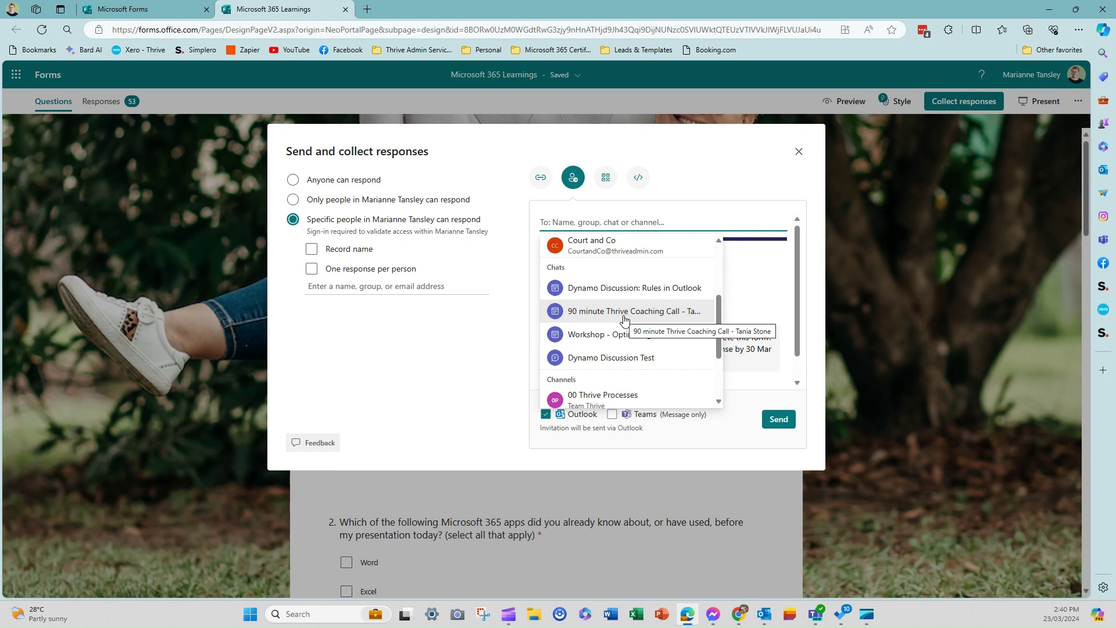
pyautogui.scroll(-3, 590, 378)
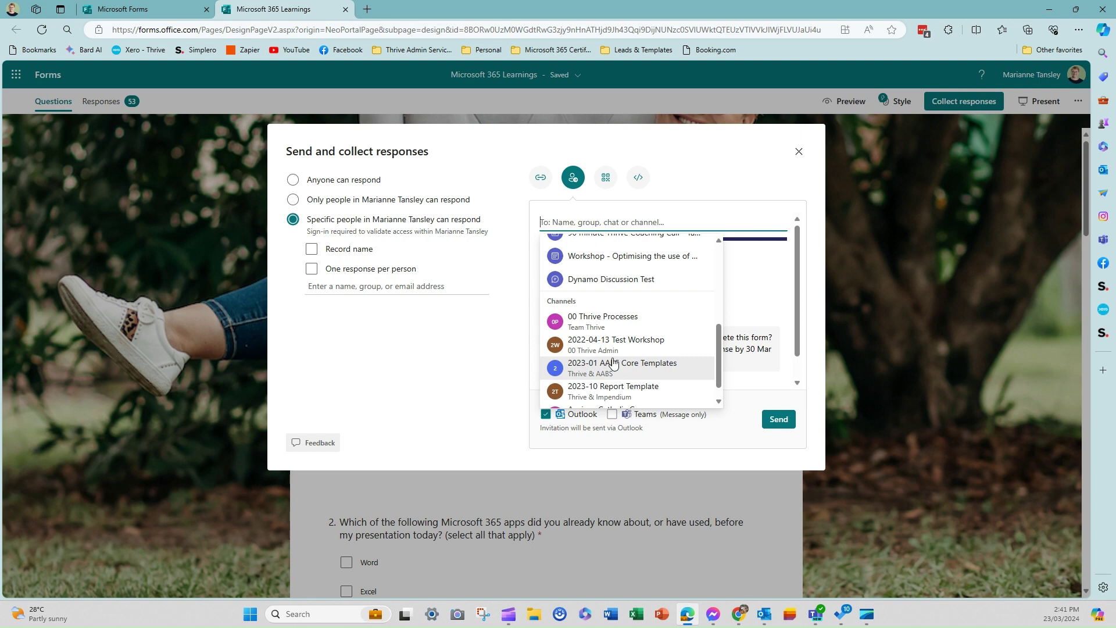
# Select the invitation message and send the invitation via Outlook rather than Teams.
pyautogui.click(743, 311)
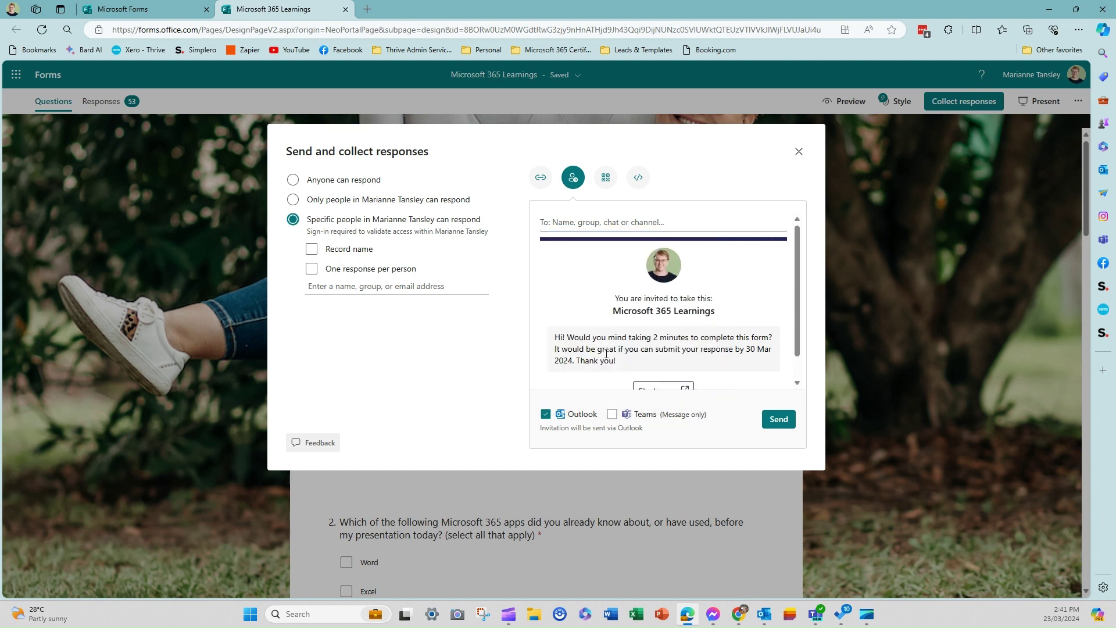
pyautogui.click(607, 353)
pyautogui.hotkey('ctrl', 'a')
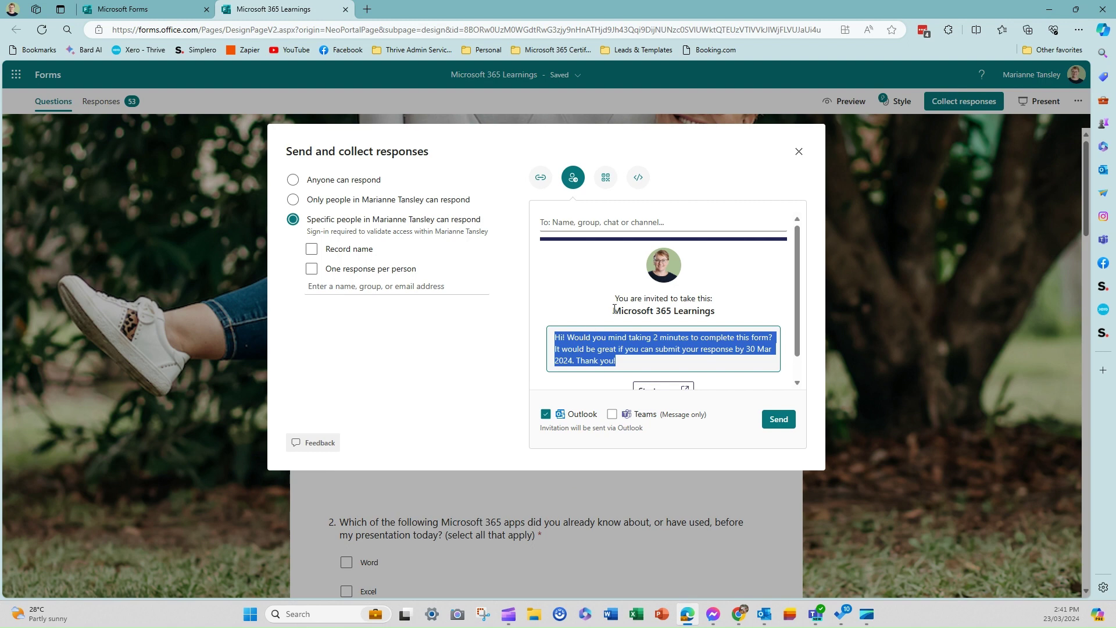
pyautogui.scroll(-1, 605, 373)
pyautogui.click(612, 414)
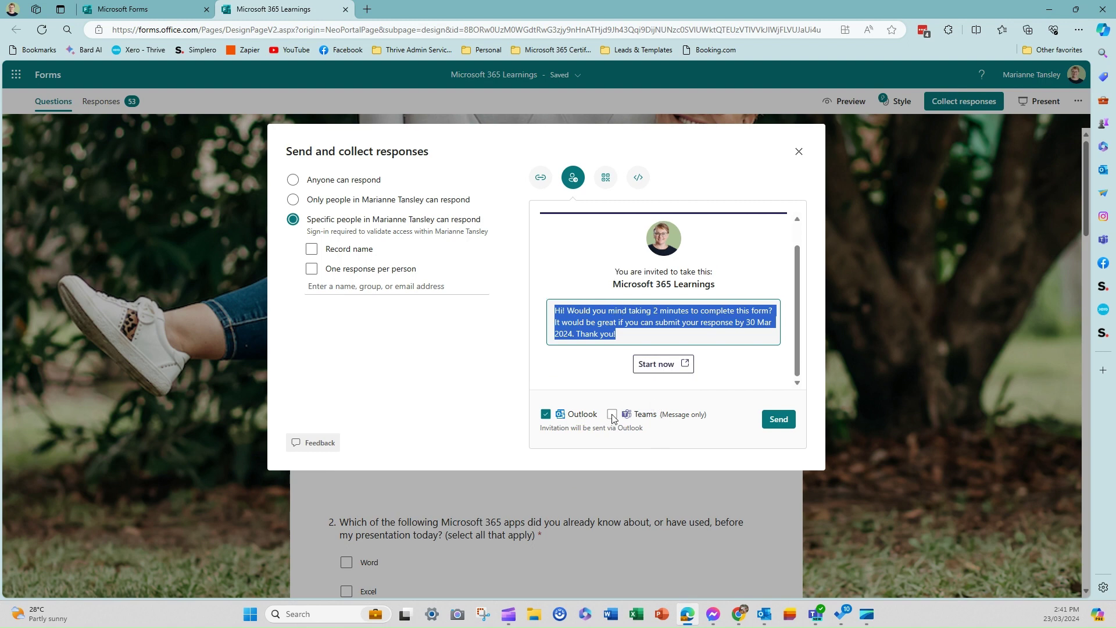
pyautogui.click(583, 414)
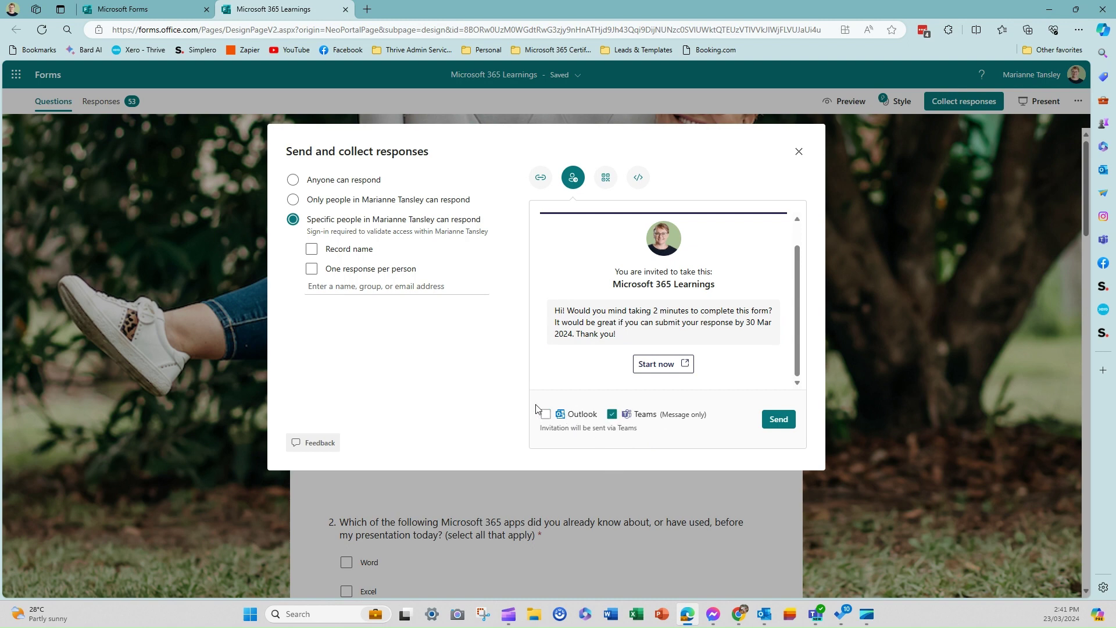
pyautogui.click(612, 414)
pyautogui.click(545, 414)
# Switch to the QR code view to display the form's downloadable QR code.
pyautogui.click(606, 180)
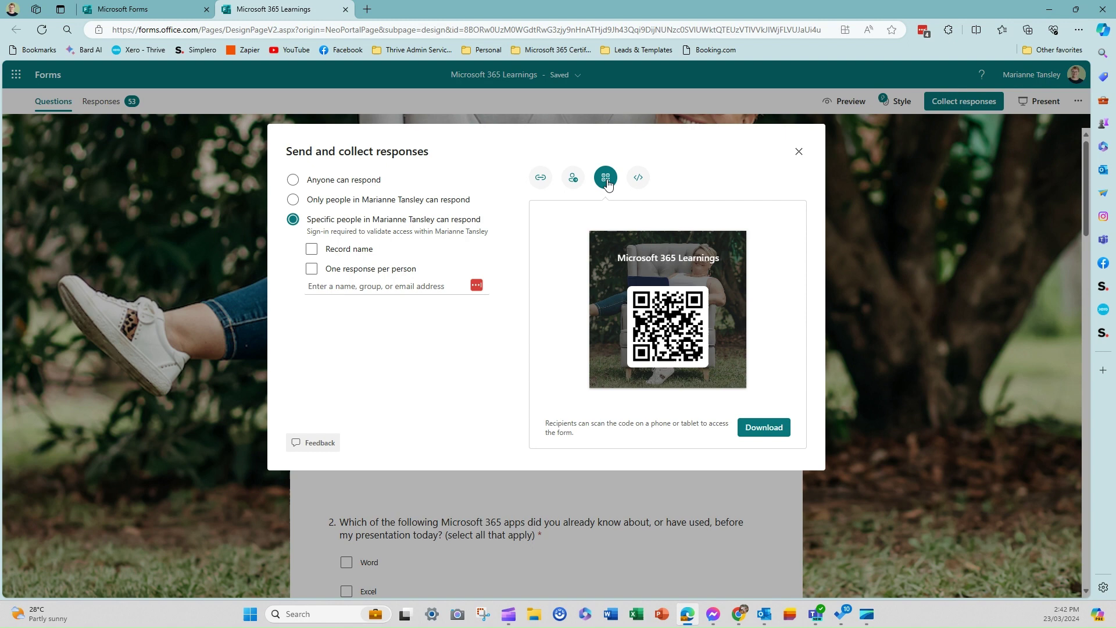
# Display the form's 640px by 480px iframe embed code.
pyautogui.click(639, 179)
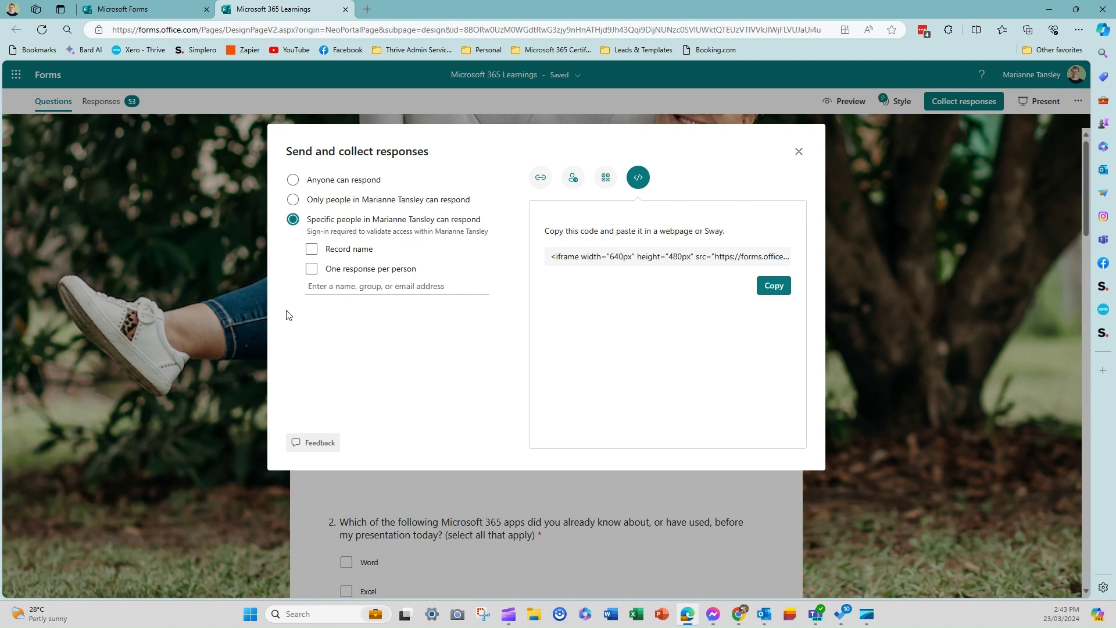
pyautogui.click(324, 181)
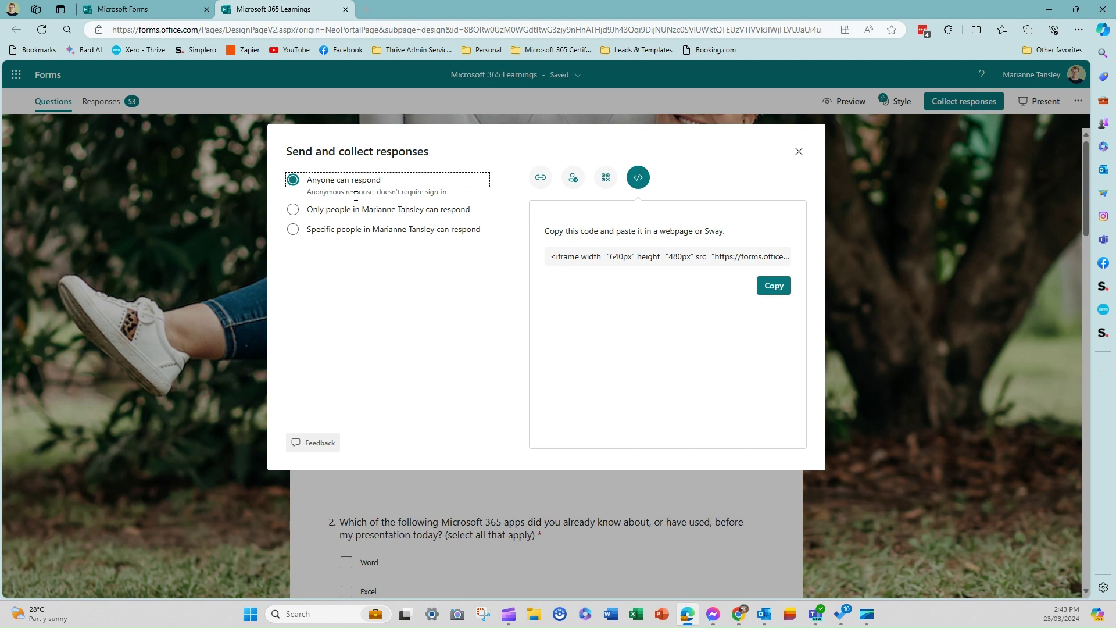
pyautogui.click(385, 210)
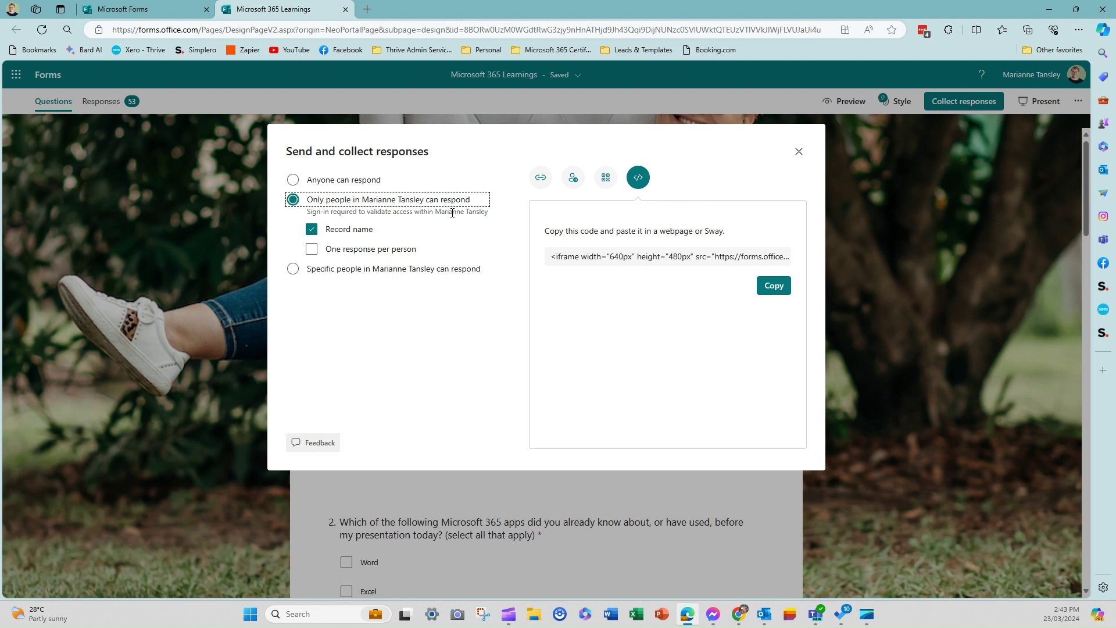
pyautogui.click(314, 231)
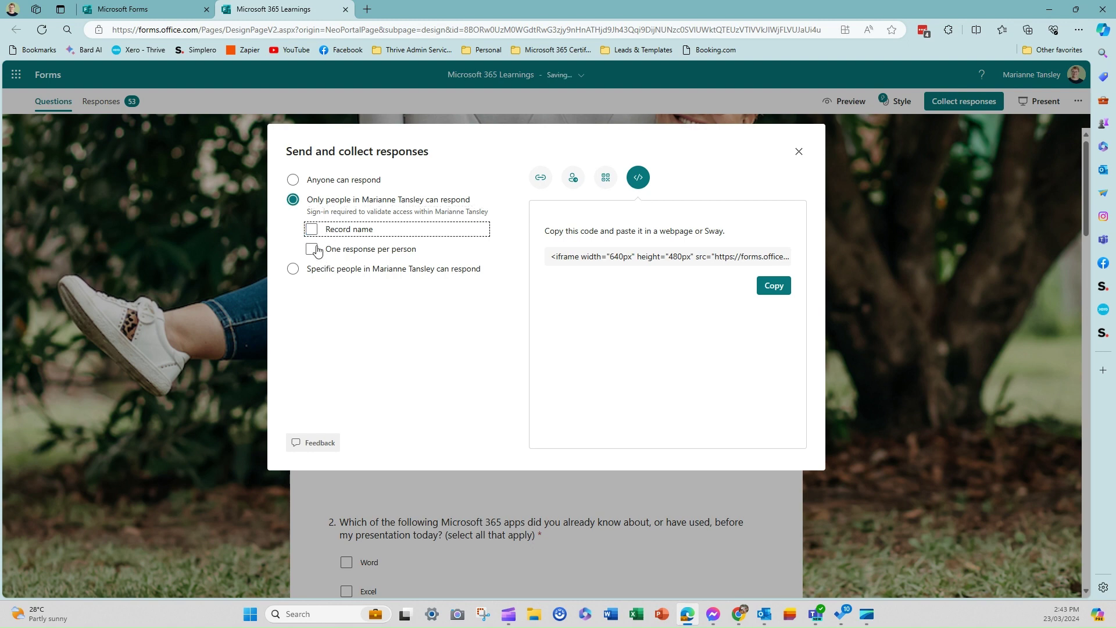
pyautogui.click(313, 250)
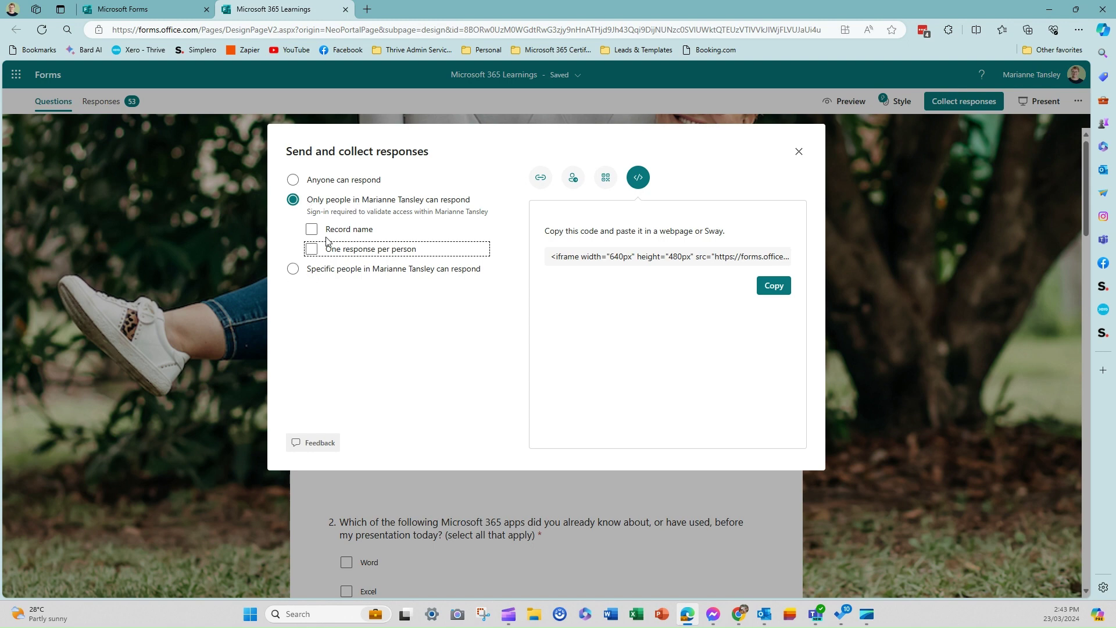
pyautogui.click(295, 271)
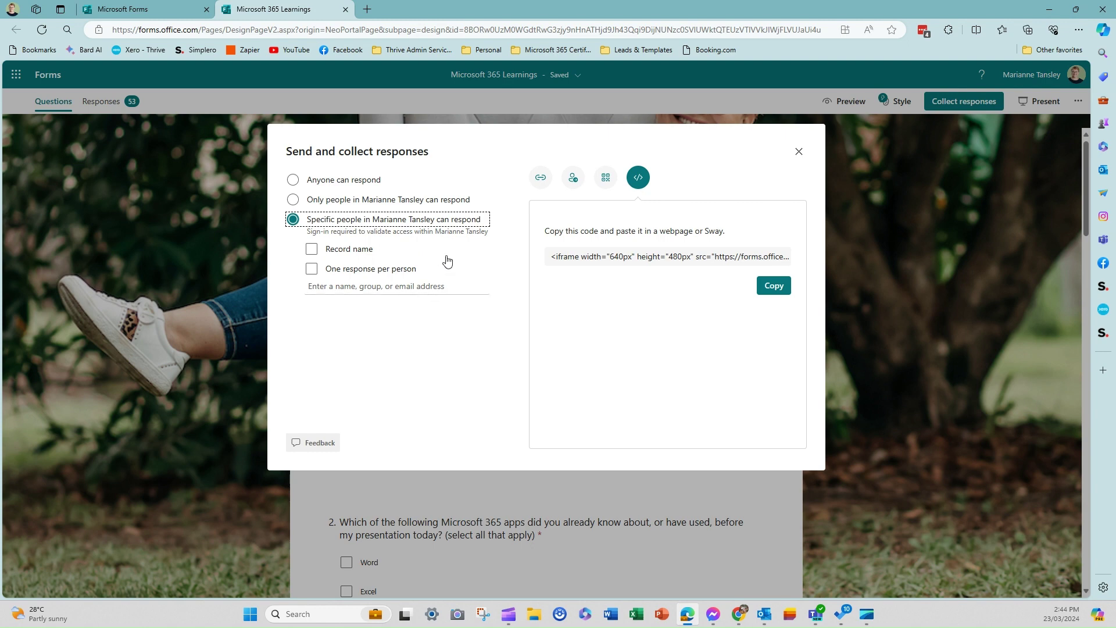
# Start adding a specific person allowed to respond in the name/email field.
pyautogui.click(372, 289)
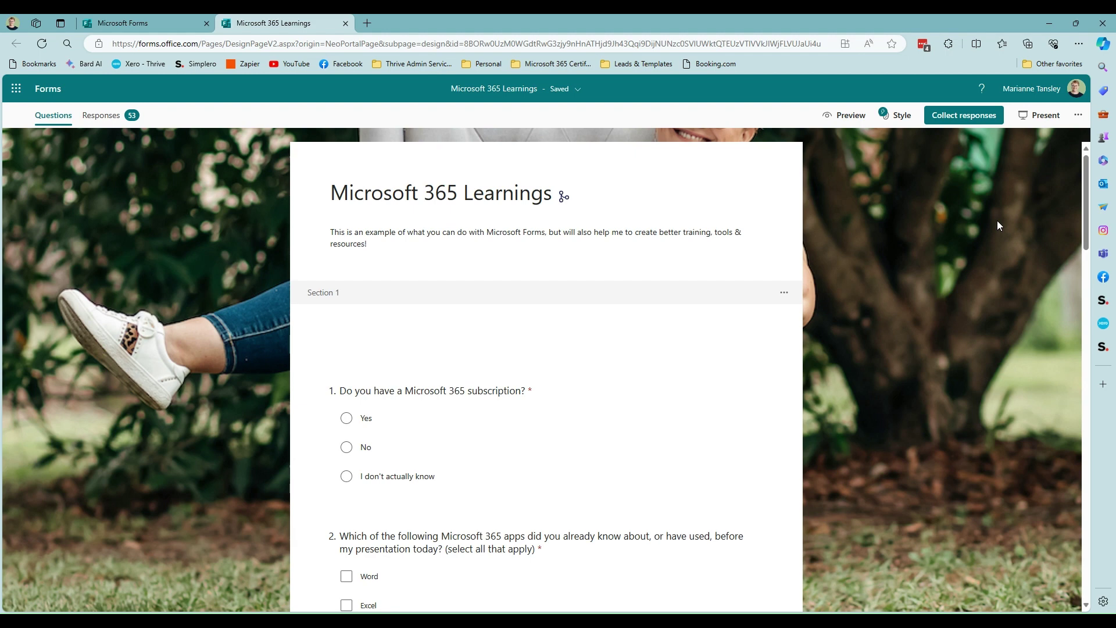
# Open Collaborate or Duplicate from the ... menu and expand the Add collaborators permission dropdown.
pyautogui.click(1078, 116)
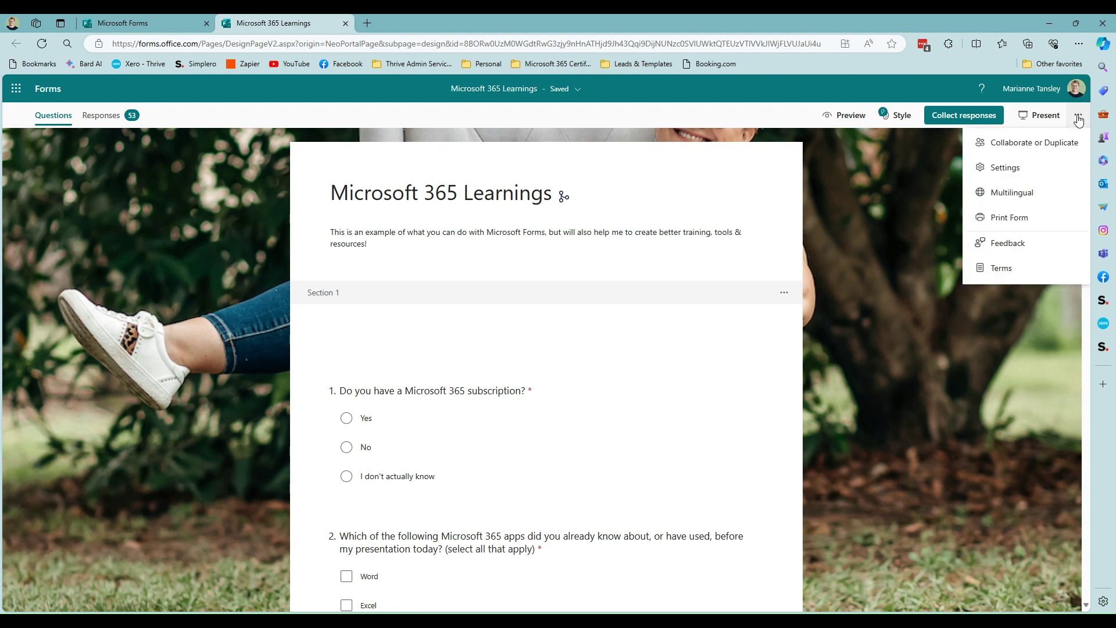
pyautogui.click(1011, 143)
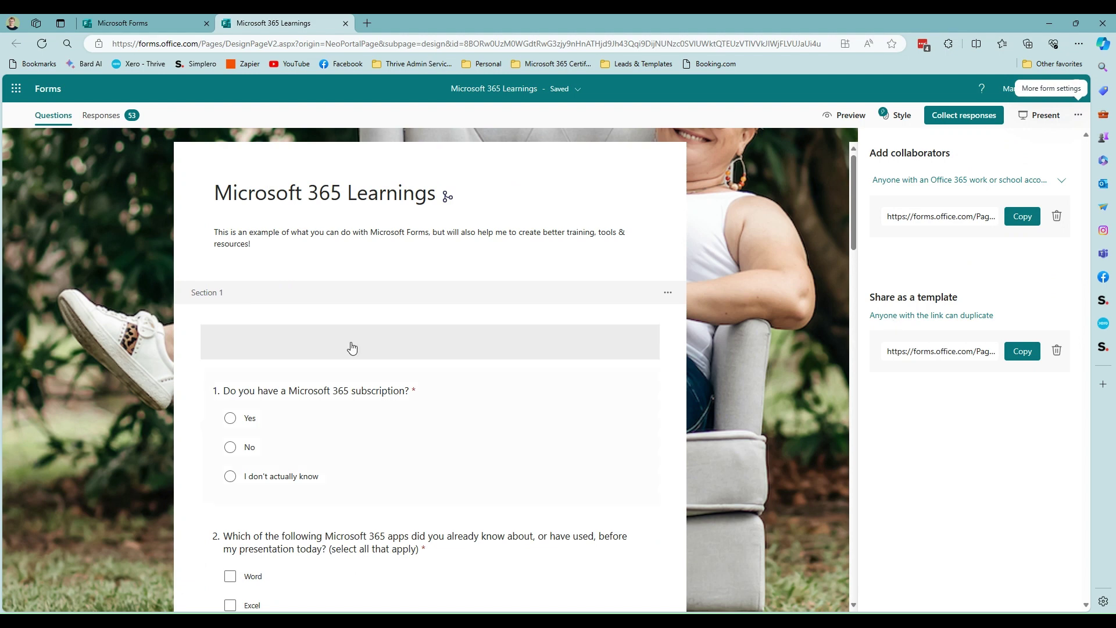
pyautogui.click(977, 185)
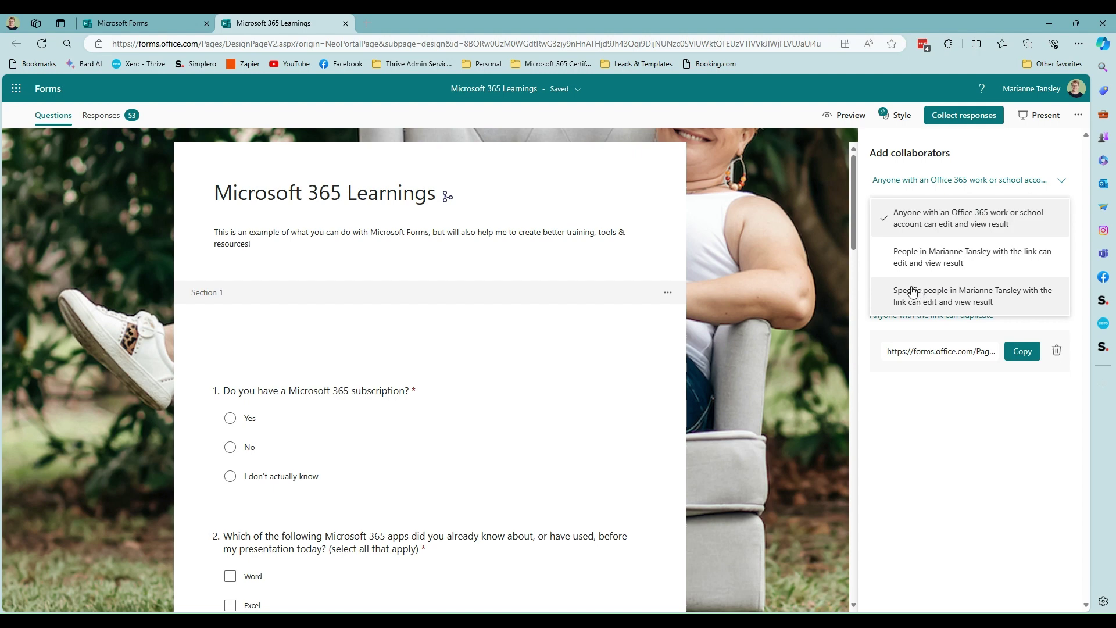
# Close the permissions dropdown, leaving edit access for Office 365 work or school accounts.
pyautogui.click(906, 435)
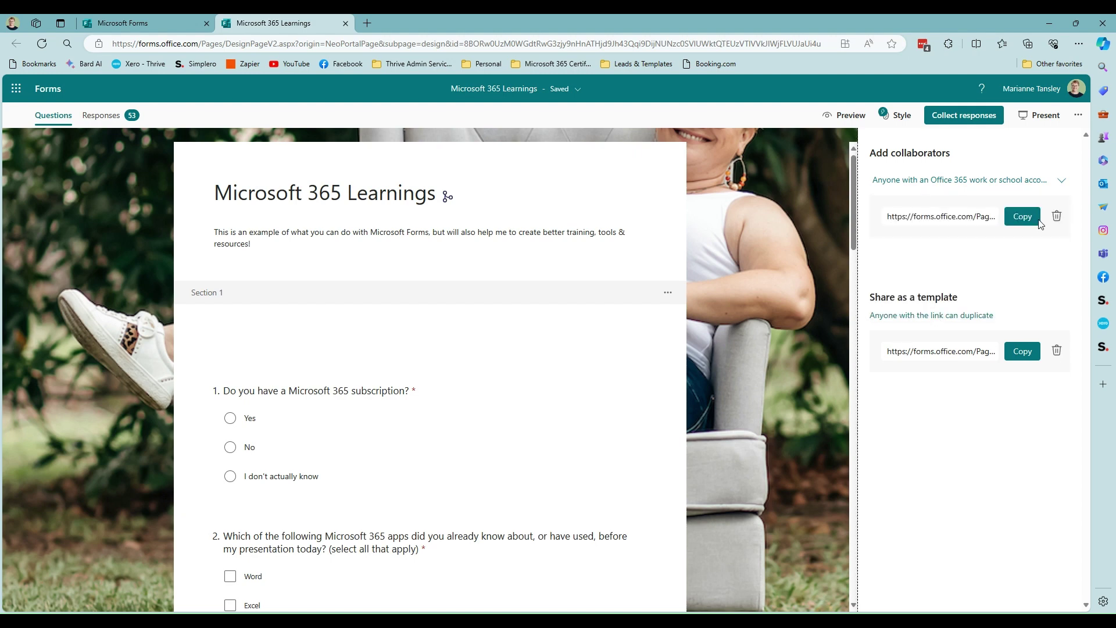